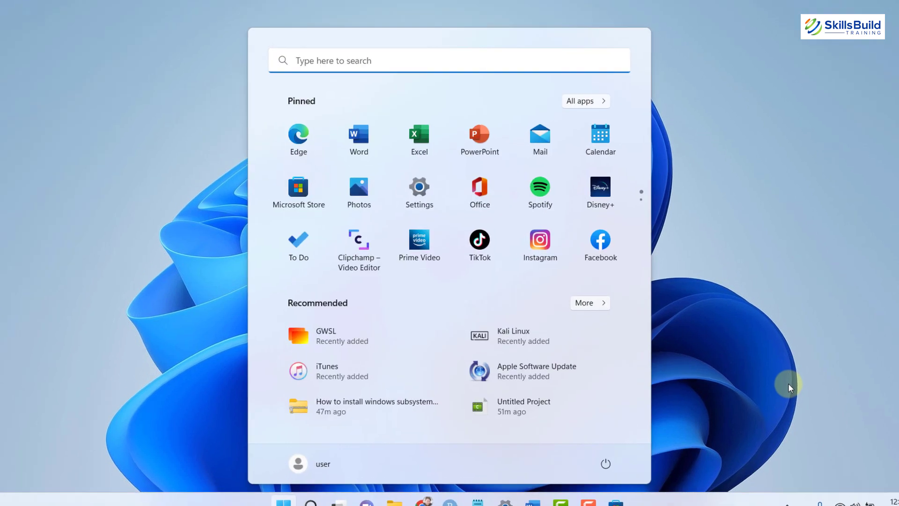
{"action": "type", "text": "win"}
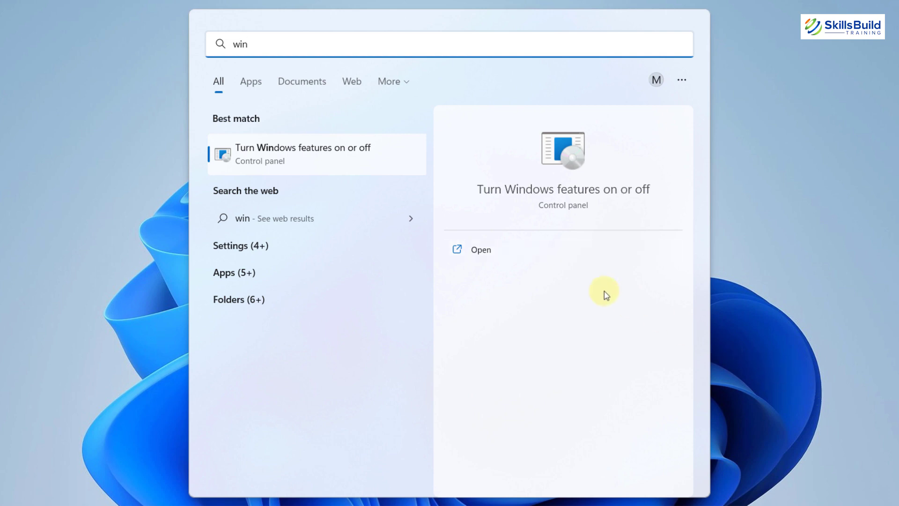
{"action": "left_click", "coordinate": [335, 164]}
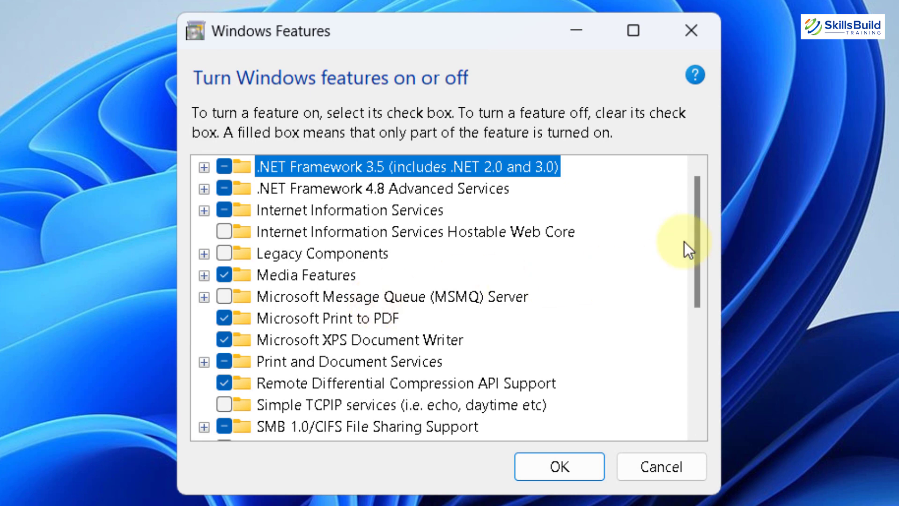
{"action": "left_click_drag", "start_coordinate": [701, 248], "coordinate": [711, 439]}
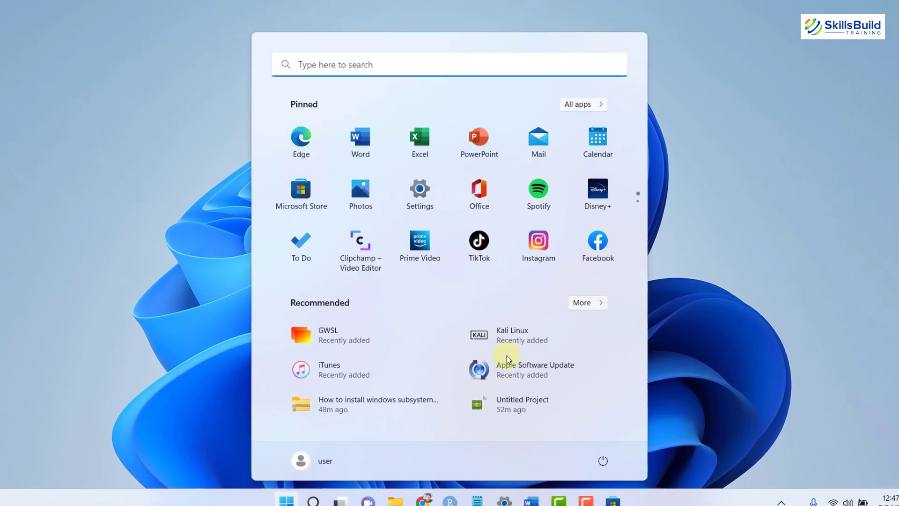
- Run wsl --install in an administrator Command Prompt, which reports WSL is already installed
{"action": "type", "text": "cmd"}
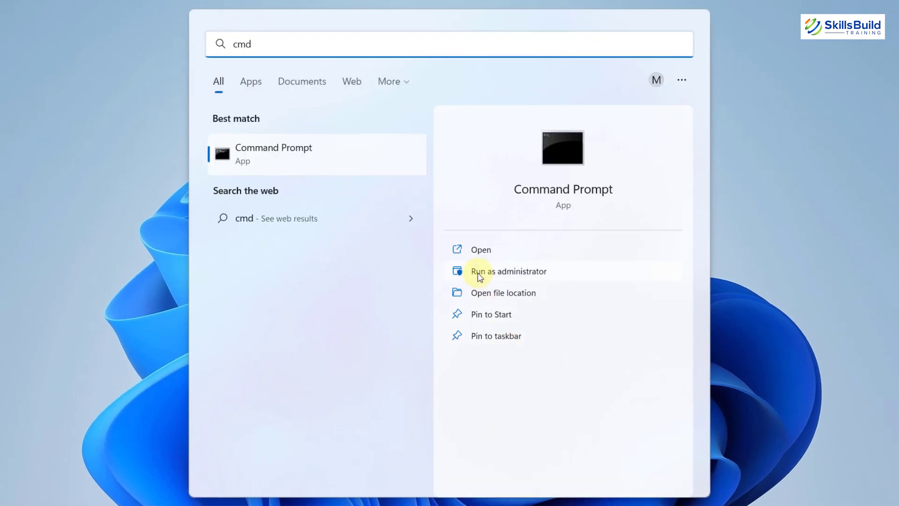
{"action": "left_click", "coordinate": [478, 276]}
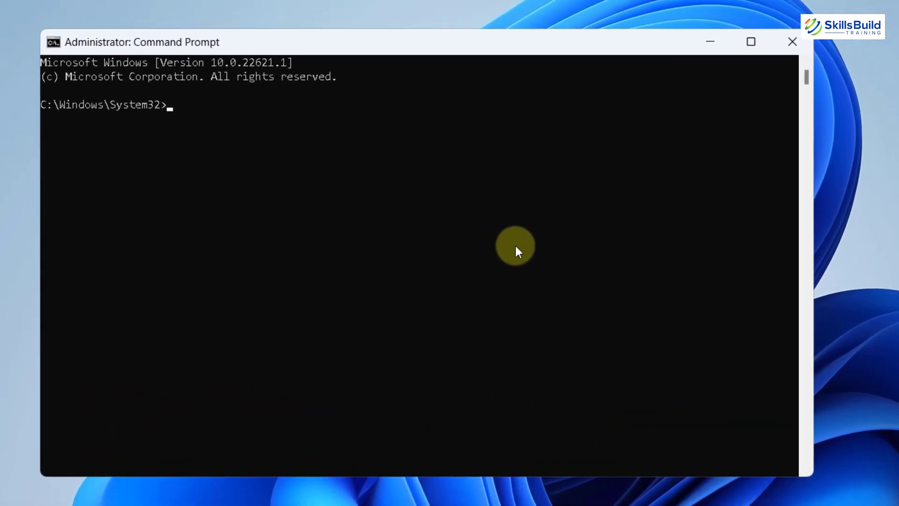
{"action": "type", "text": "wsl"}
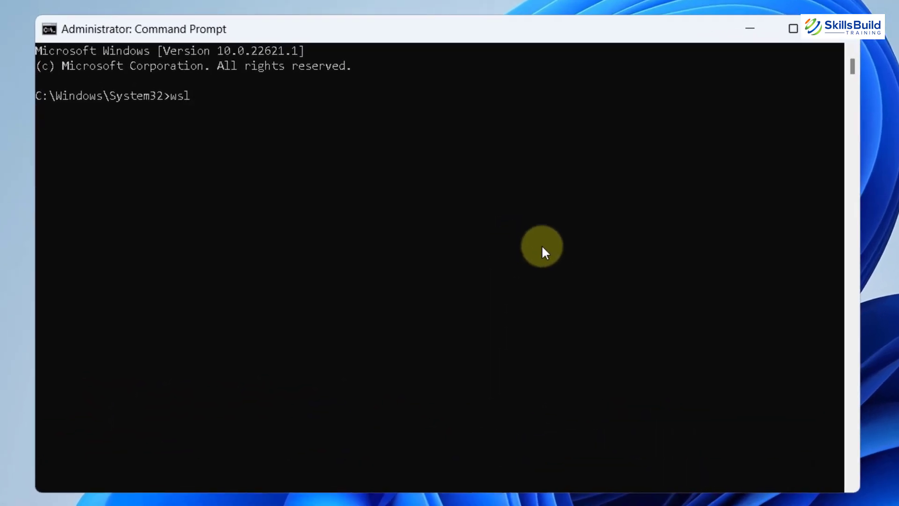
{"action": "type", "text": " --install"}
{"action": "key", "text": "Return"}
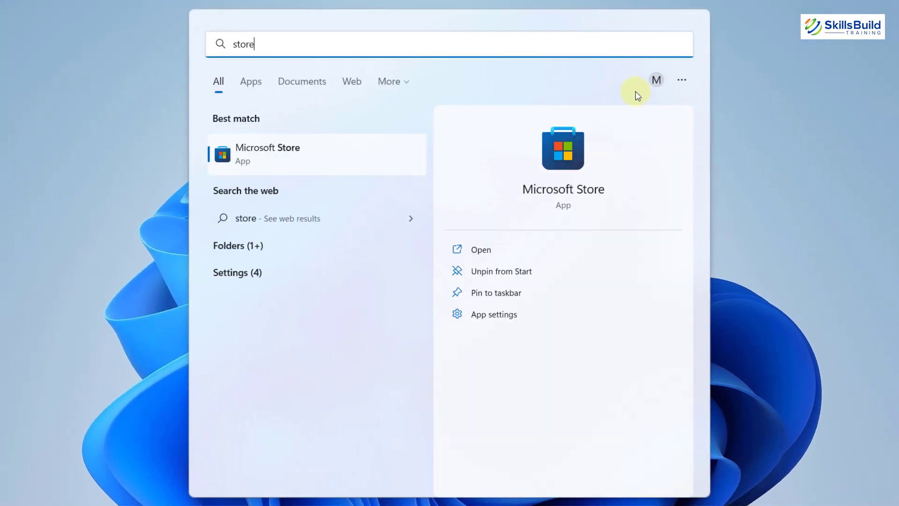
- Search Microsoft Store for 'ubuntu' and install the Ubuntu app from Canonical Group Limited
{"action": "key", "text": "Return"}
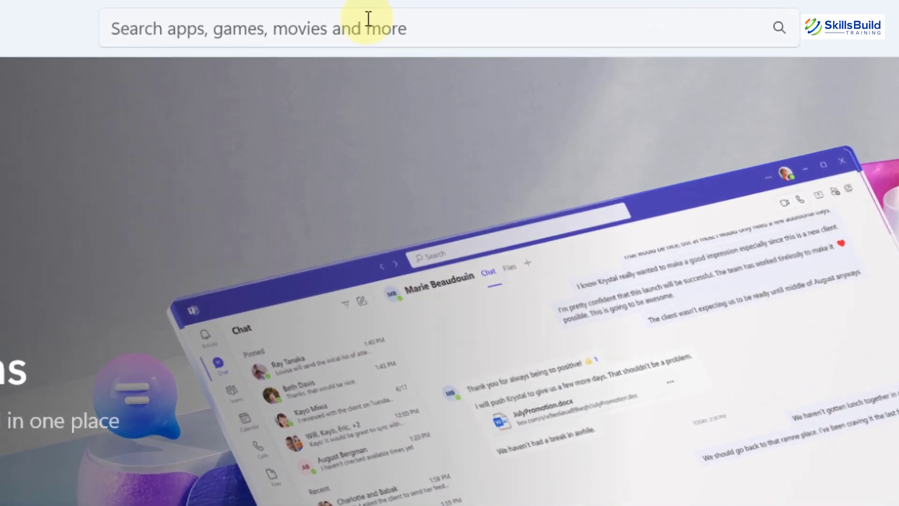
{"action": "left_click", "coordinate": [409, 9]}
{"action": "type", "text": "ubuntu"}
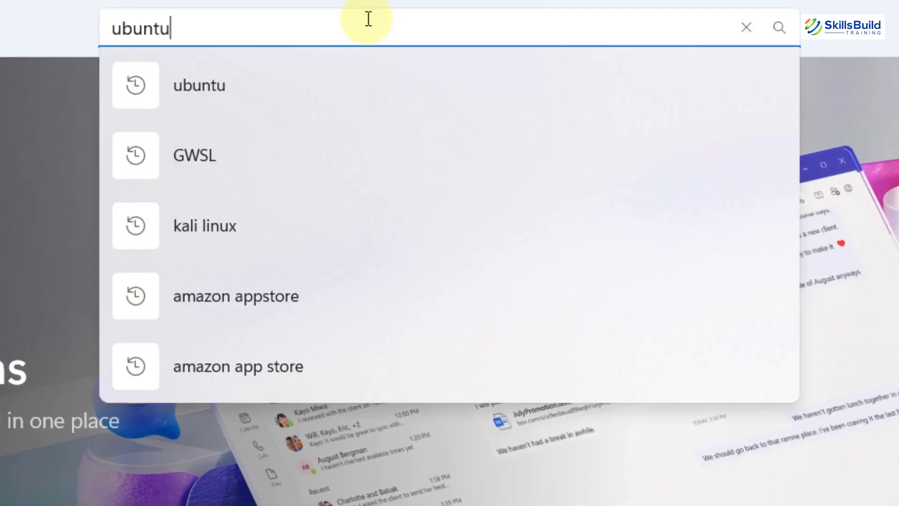
{"action": "key", "text": "Return"}
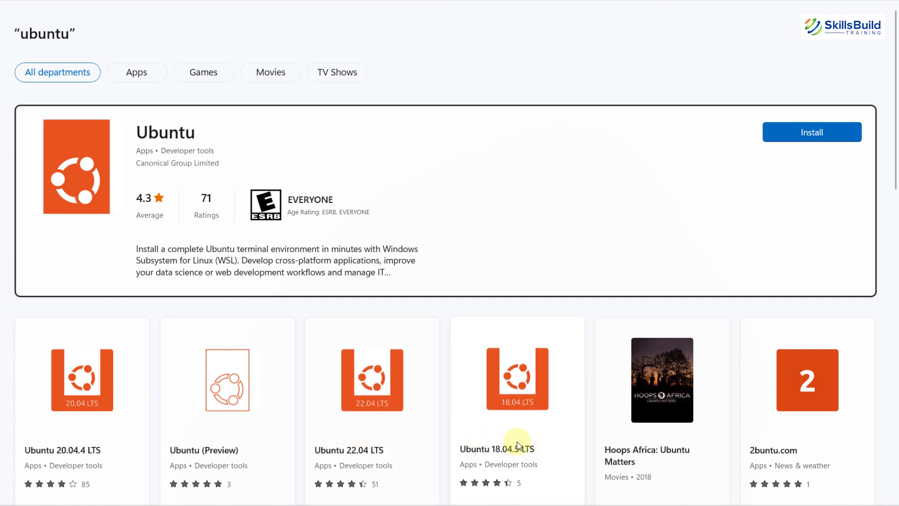
{"action": "left_click", "coordinate": [816, 133]}
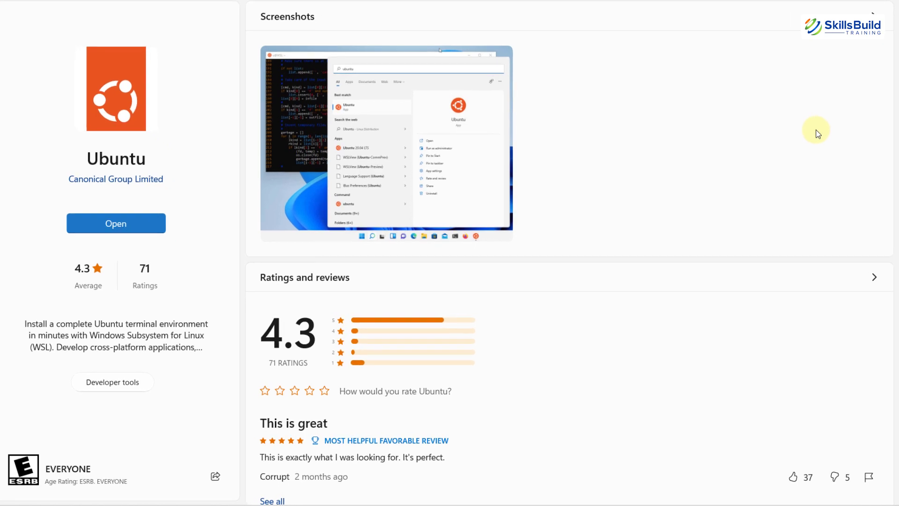
- Launch Ubuntu and create the default UNIX user with a new username and password
{"action": "left_click", "coordinate": [120, 223]}
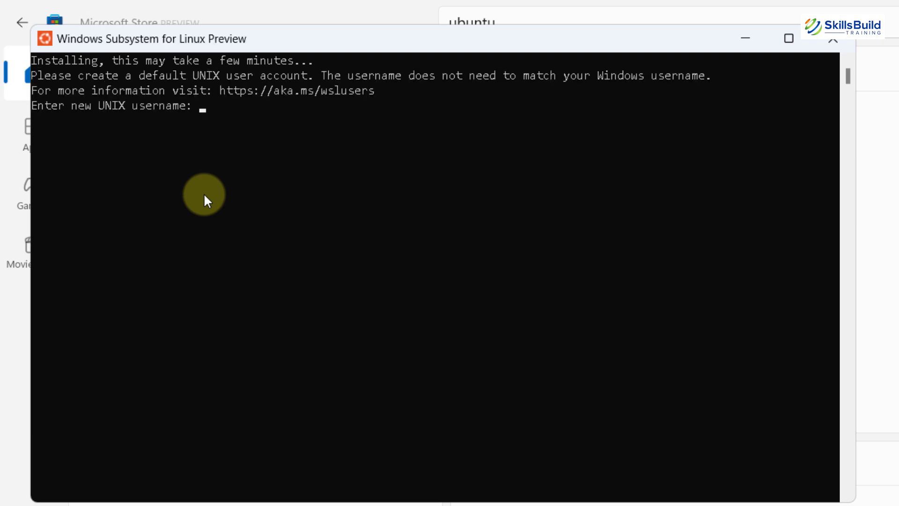
{"action": "type", "text": "zubair"}
{"action": "key", "text": "Return"}
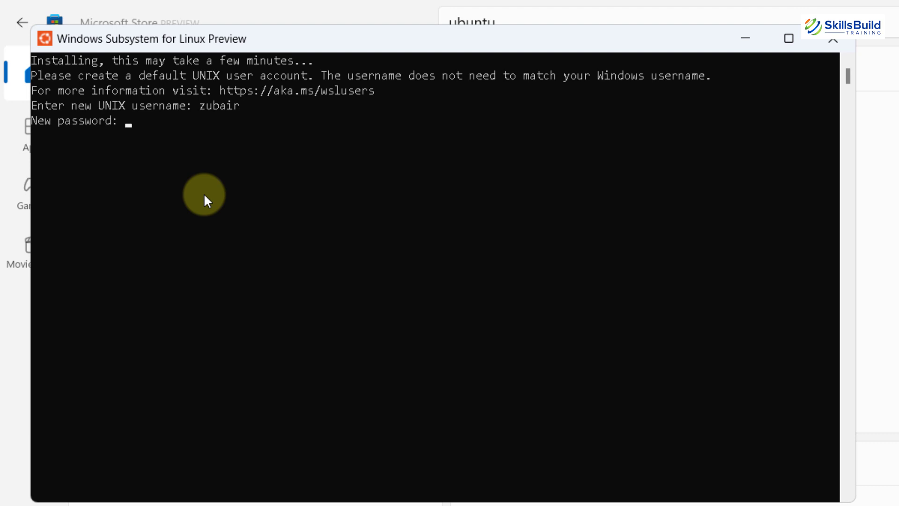
{"action": "key", "text": "Return"}
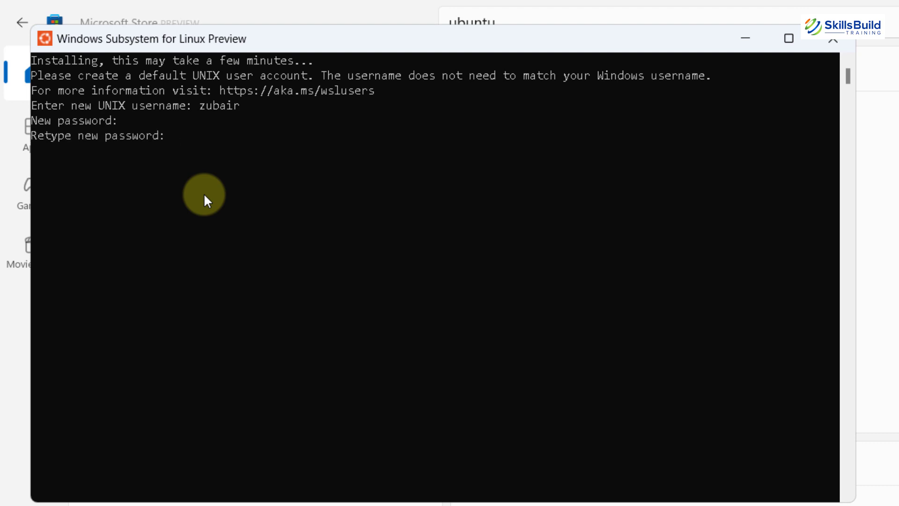
{"action": "key", "text": "Return"}
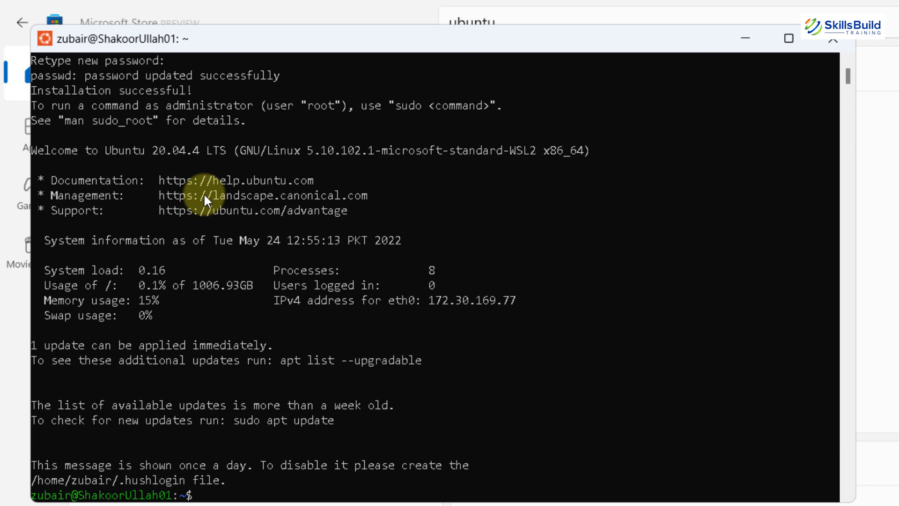
- Run sudo apt update with the account password, fetching 22.8 MB and listing 75 upgradable packages
{"action": "type", "text": "sudo apt update"}
{"action": "key", "text": "Return"}
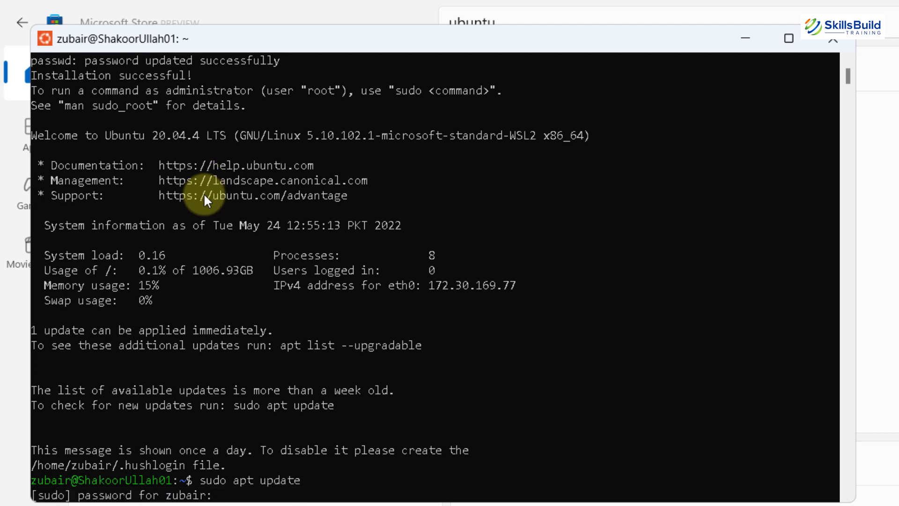
{"action": "key", "text": "Return"}
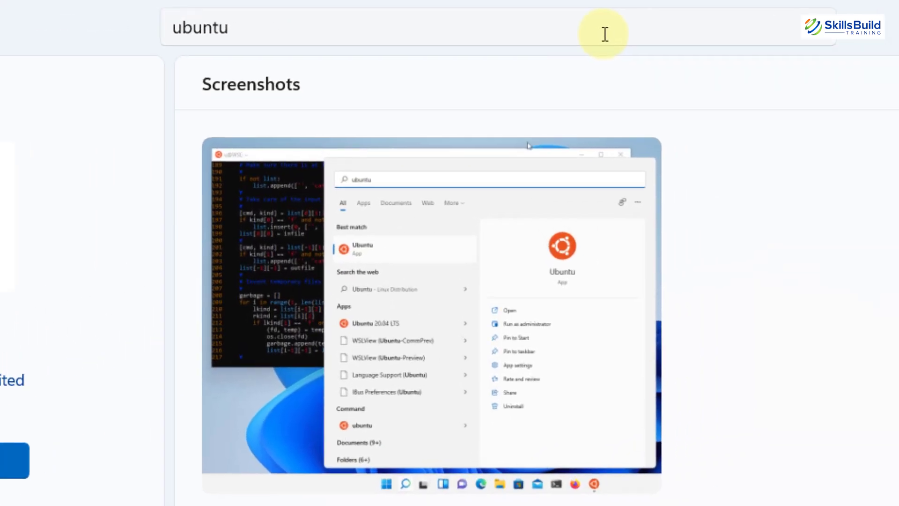
- Search Microsoft Store for 'GWSL' and open the GWSL app page
{"action": "left_click", "coordinate": [792, 28]}
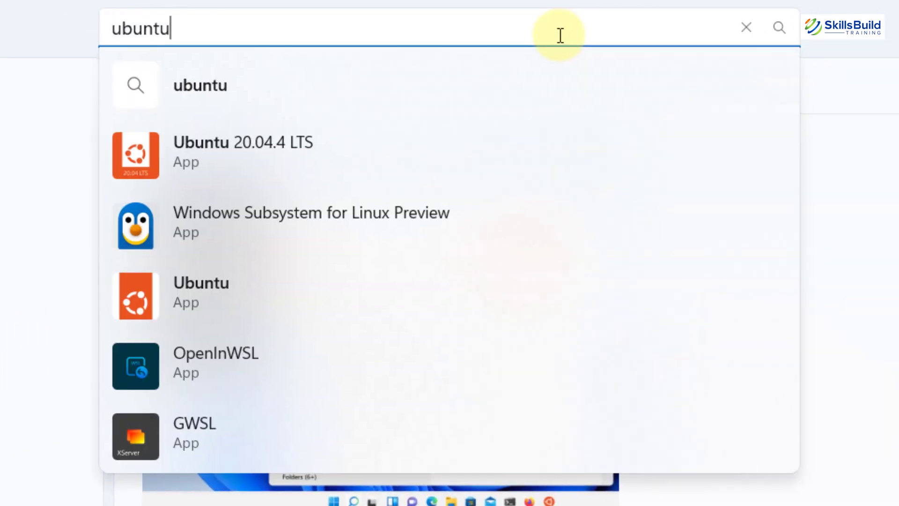
{"action": "key", "text": "ctrl+a"}
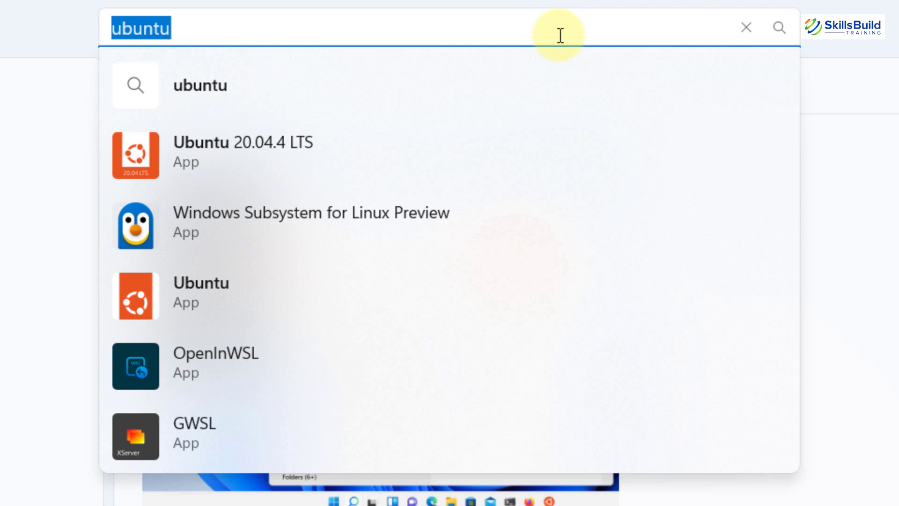
{"action": "type", "text": "GWSL"}
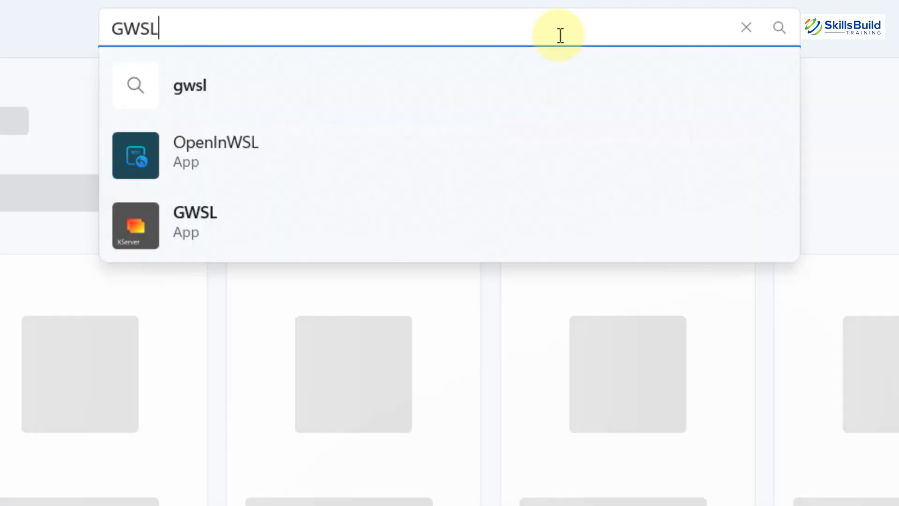
{"action": "key", "text": "Return"}
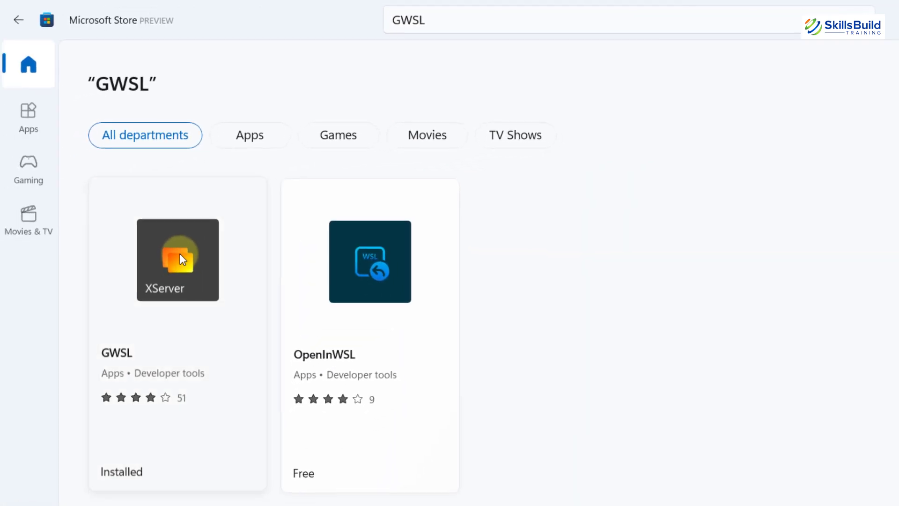
{"action": "left_click", "coordinate": [180, 256]}
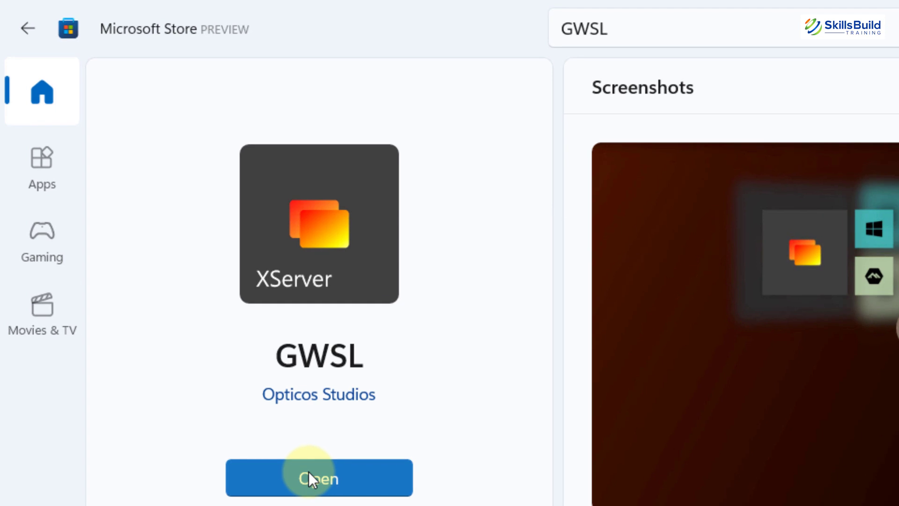
- Launch GWSL, dismiss its firewall notice and OpenInWSL promo, and allow PulseAudio Server through the firewall
{"action": "left_click", "coordinate": [308, 471]}
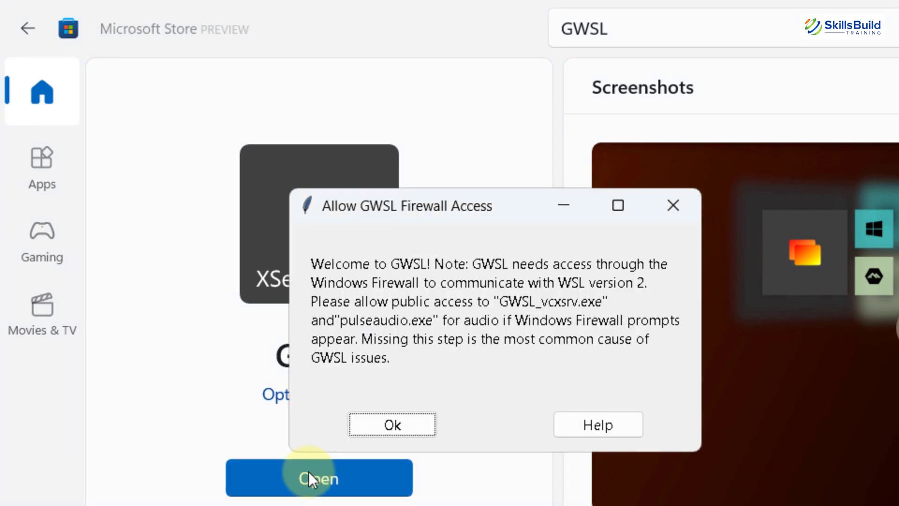
{"action": "left_click", "coordinate": [394, 417]}
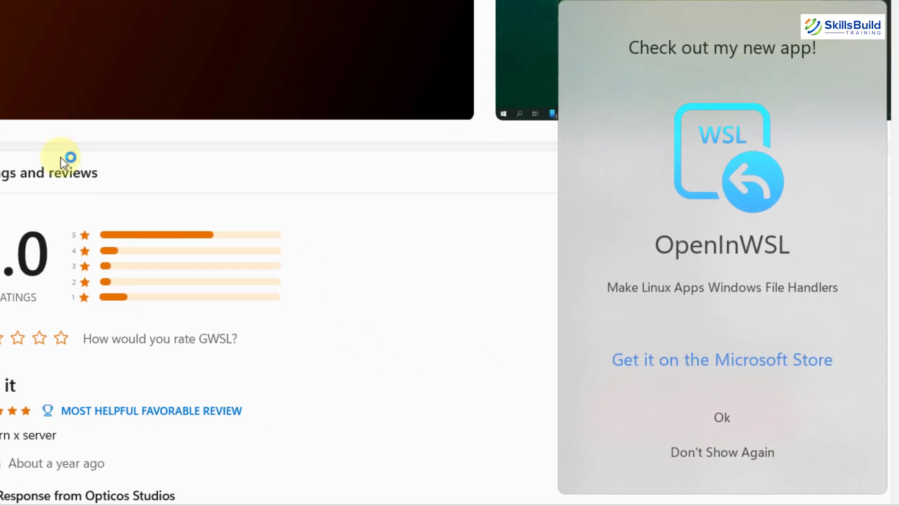
{"action": "left_click", "coordinate": [728, 455]}
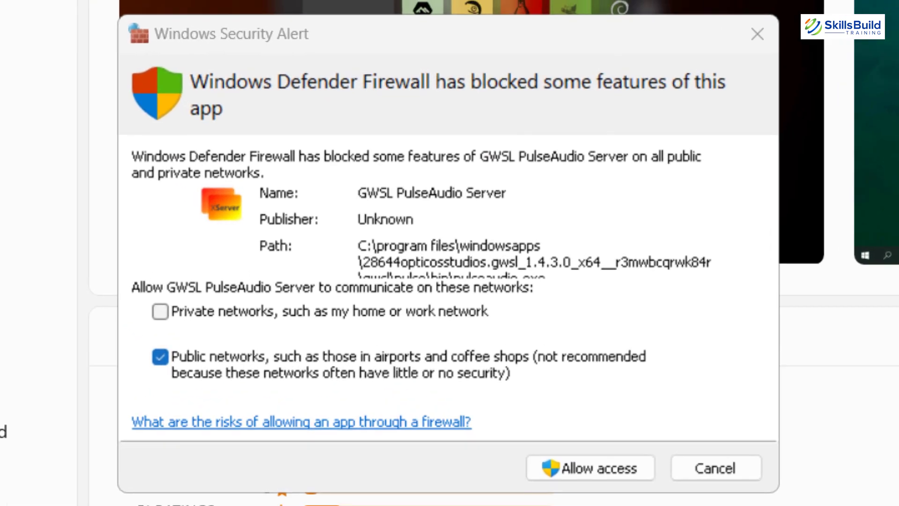
{"action": "left_click", "coordinate": [597, 466]}
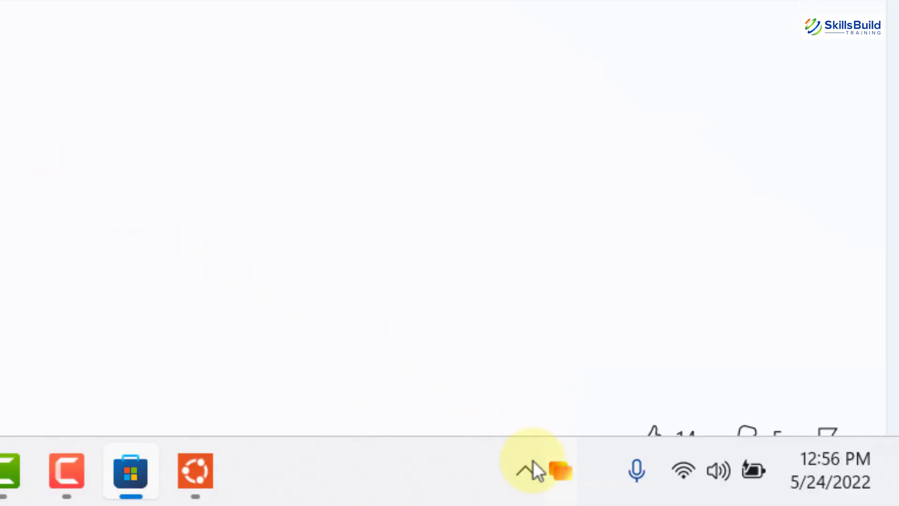
- Open the Ubuntu distro's Linux files from GWSL and scroll through folders like etc, home, usr, var
{"action": "left_click", "coordinate": [567, 481]}
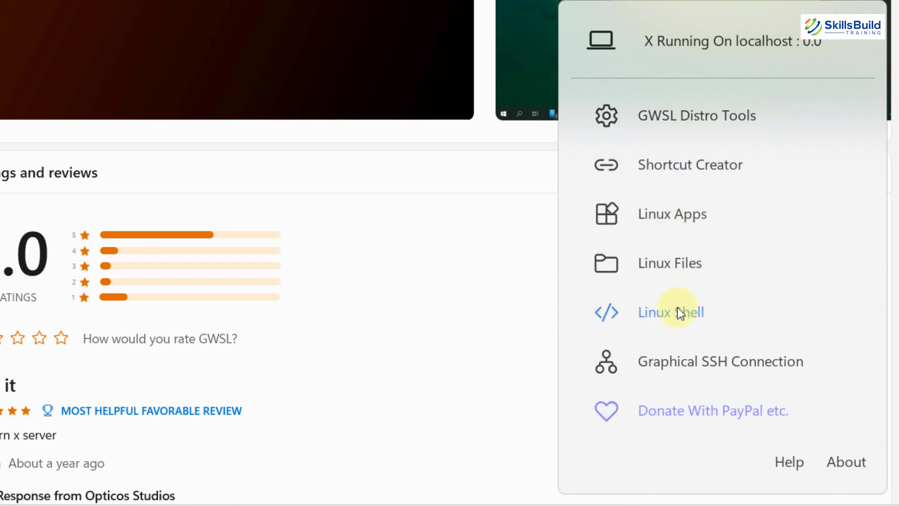
{"action": "left_click", "coordinate": [675, 263]}
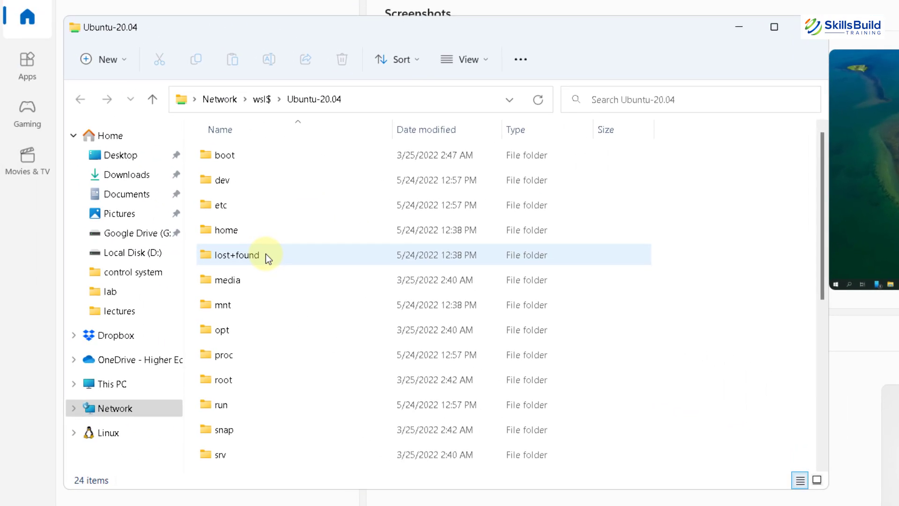
{"action": "scroll", "coordinate": [265, 254], "scroll_direction": "down", "scroll_amount": 1}
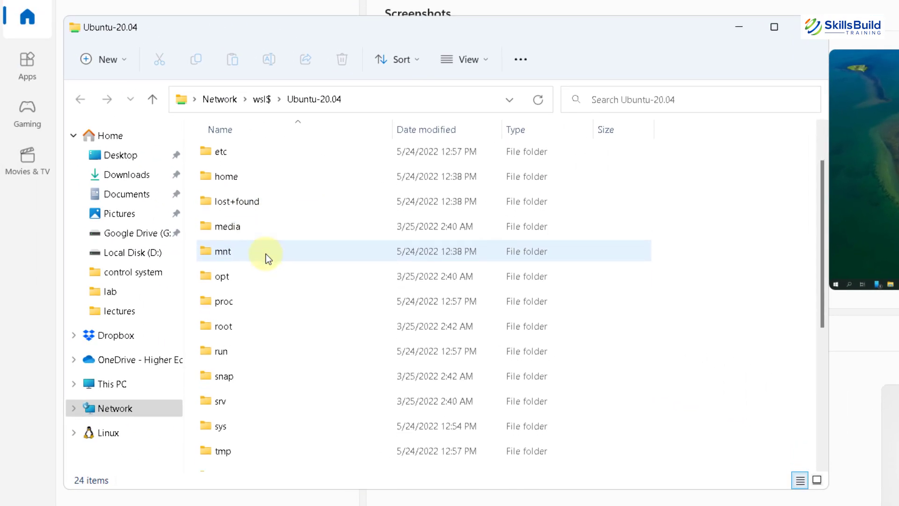
{"action": "scroll", "coordinate": [265, 253], "scroll_direction": "down", "scroll_amount": 3}
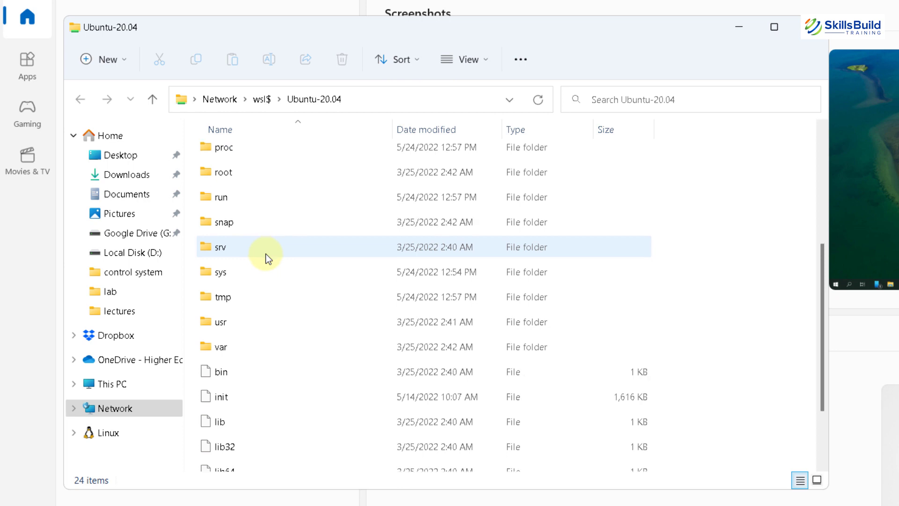
{"action": "scroll", "coordinate": [266, 253], "scroll_direction": "down", "scroll_amount": 1}
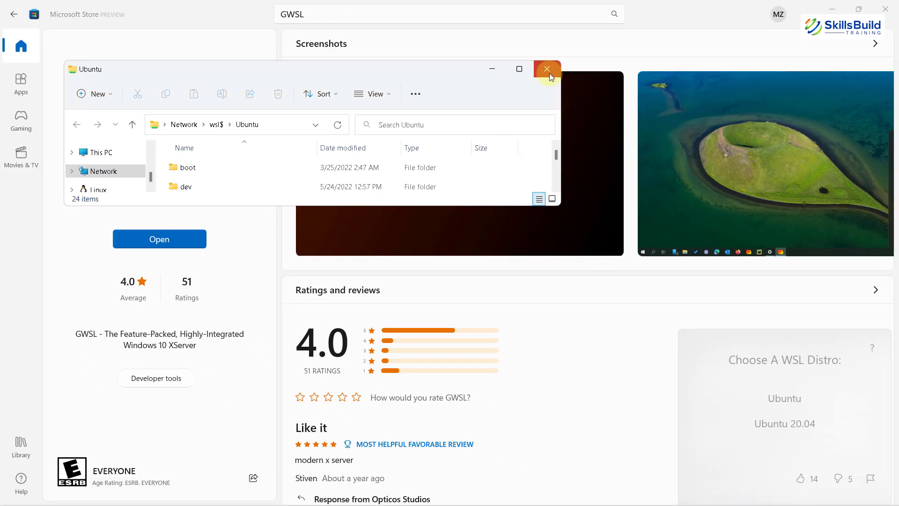
- Close Explorer and install GIMP 2.10.18 with sudo apt install gimp, confirming with Y
{"action": "left_click", "coordinate": [708, 47]}
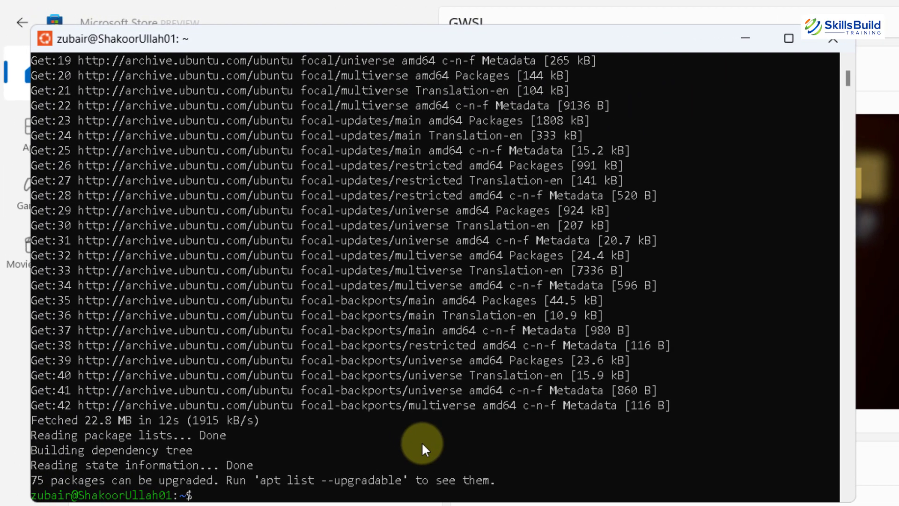
{"action": "type", "text": "sudo apt install gimp"}
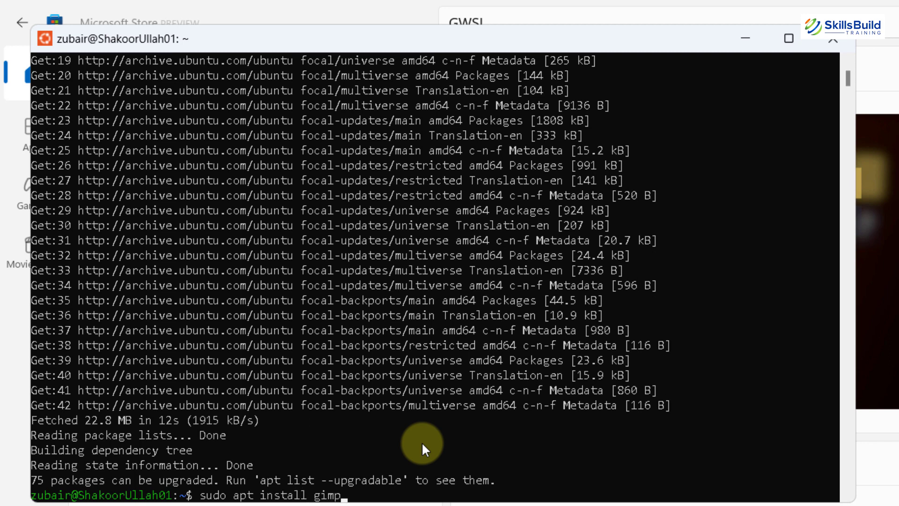
{"action": "key", "text": "Return"}
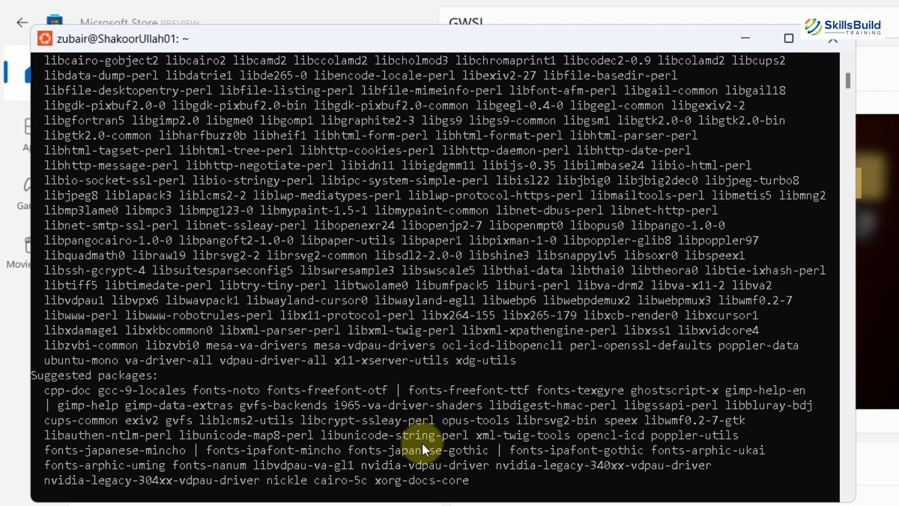
{"action": "type", "text": "Y"}
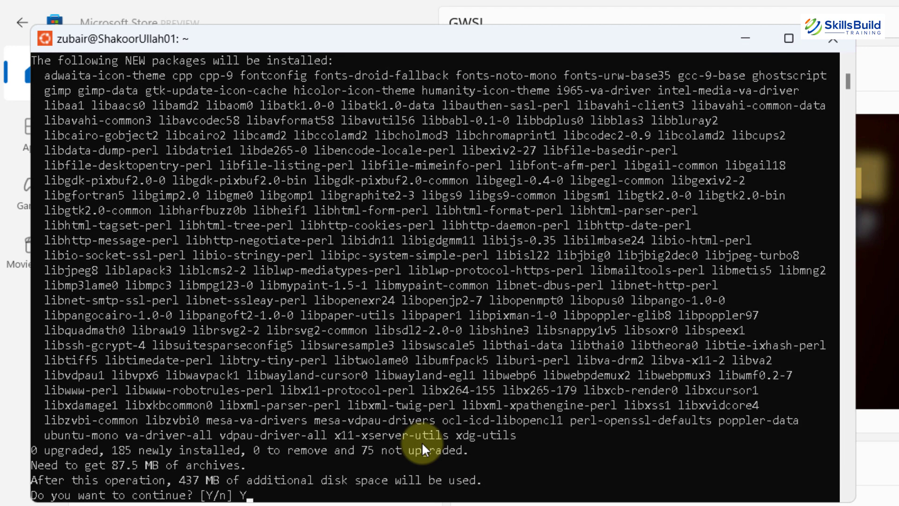
{"action": "key", "text": "Return"}
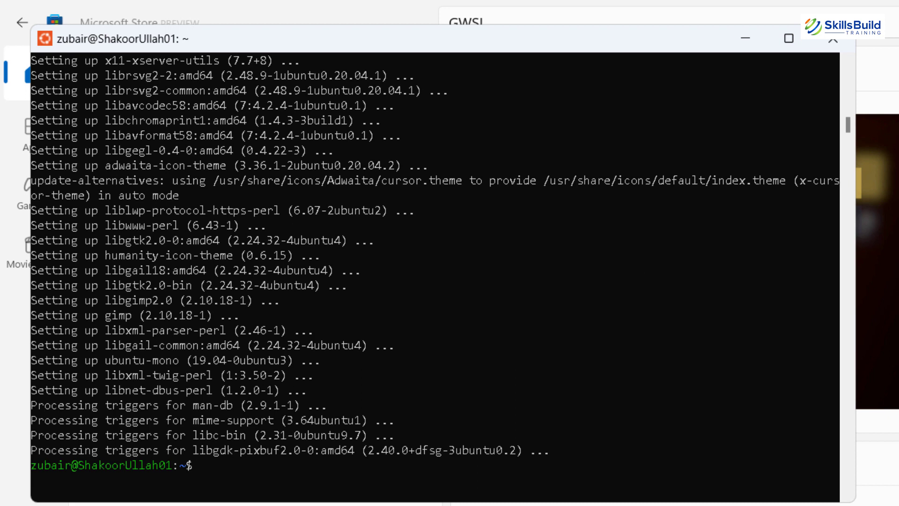
- Clear the terminal, install VLC with sudo apt install vlc confirming Y, then enter gimp
{"action": "key", "text": "ctrl+l"}
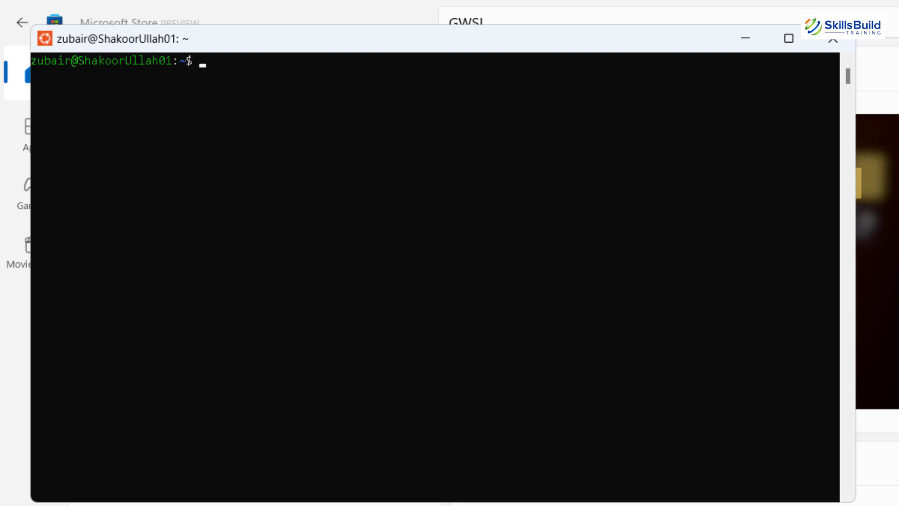
{"action": "type", "text": "sudo apt install "}
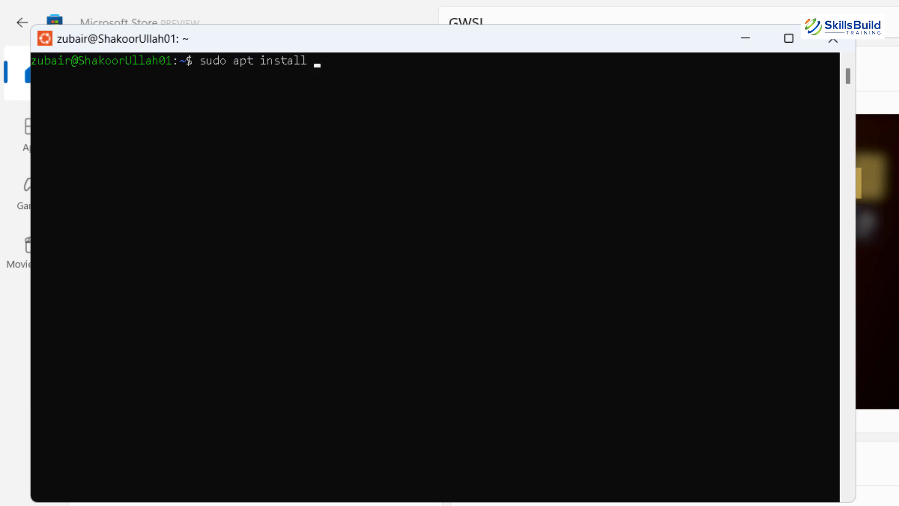
{"action": "type", "text": "vlc"}
{"action": "key", "text": "Return"}
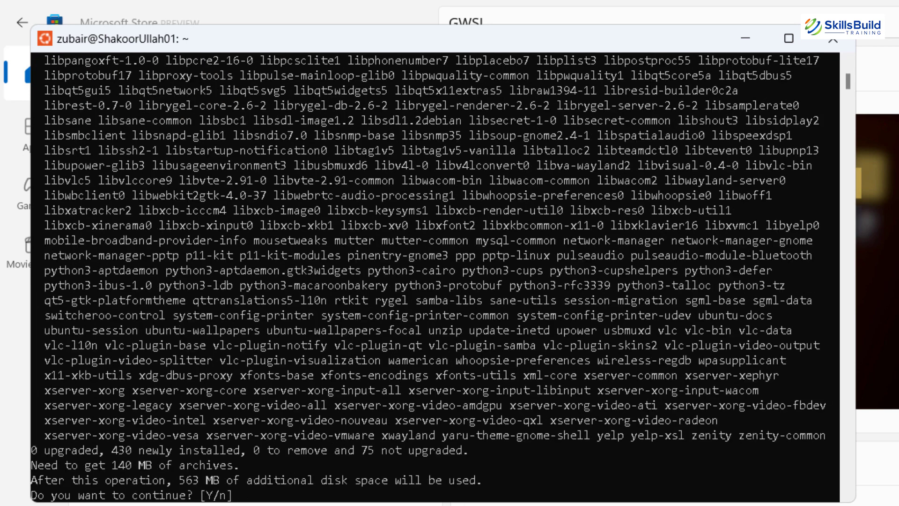
{"action": "type", "text": "Y"}
{"action": "key", "text": "Return"}
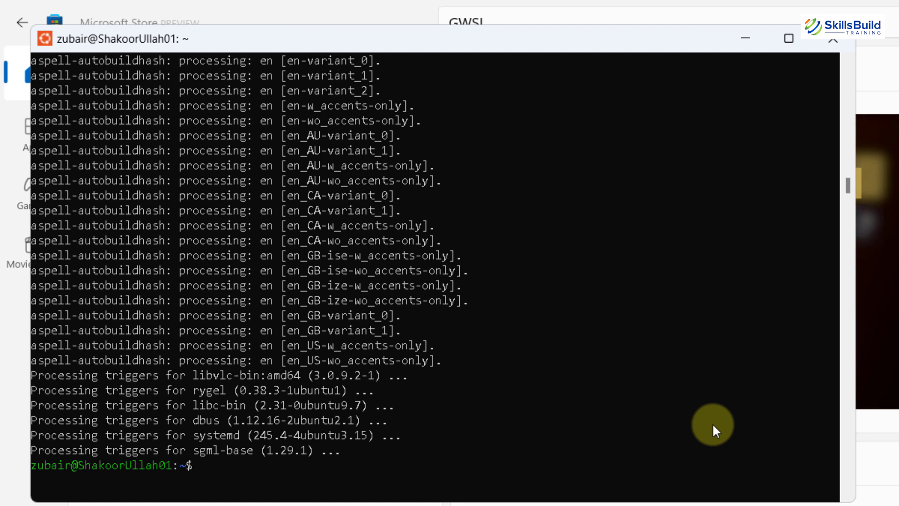
{"action": "type", "text": "gimp"}
- Launch GIMP from the terminal and view Ubuntu 20.04's GWSL app list showing GIMP
{"action": "key", "text": "Return"}
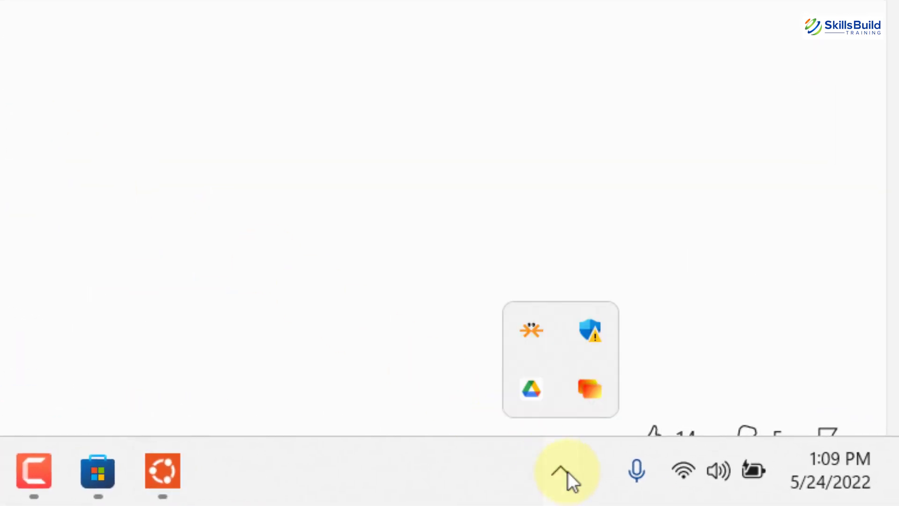
{"action": "left_click", "coordinate": [596, 388]}
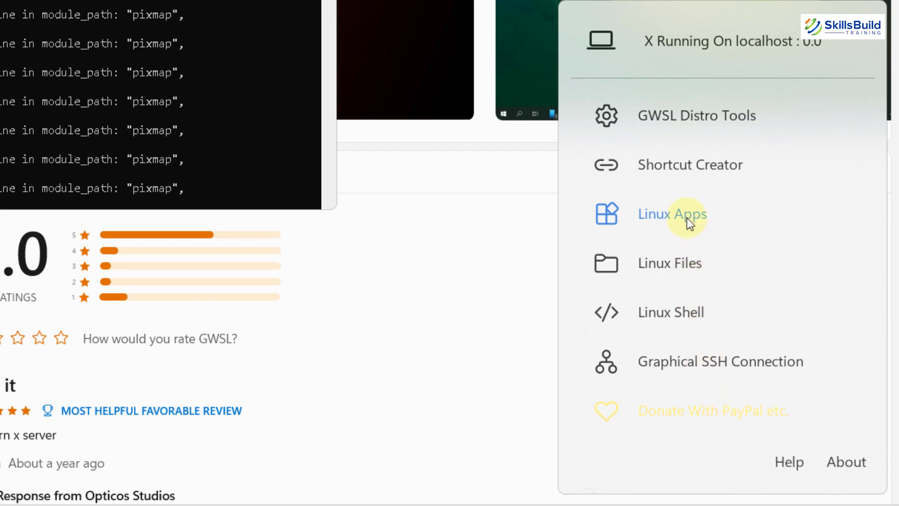
{"action": "left_click", "coordinate": [687, 218]}
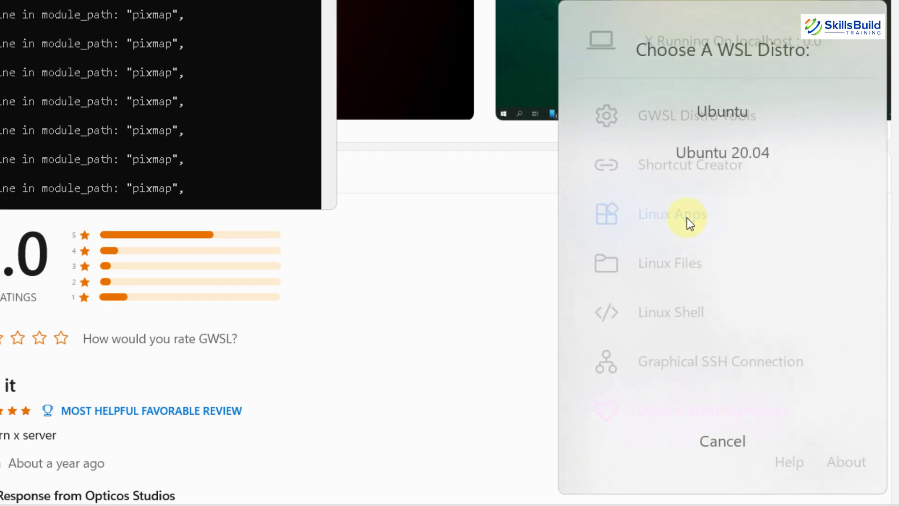
{"action": "left_click", "coordinate": [734, 147]}
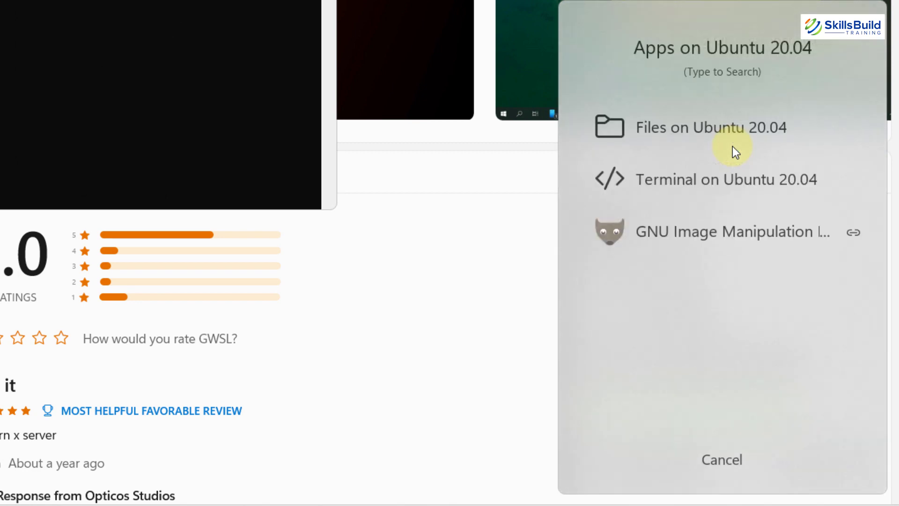